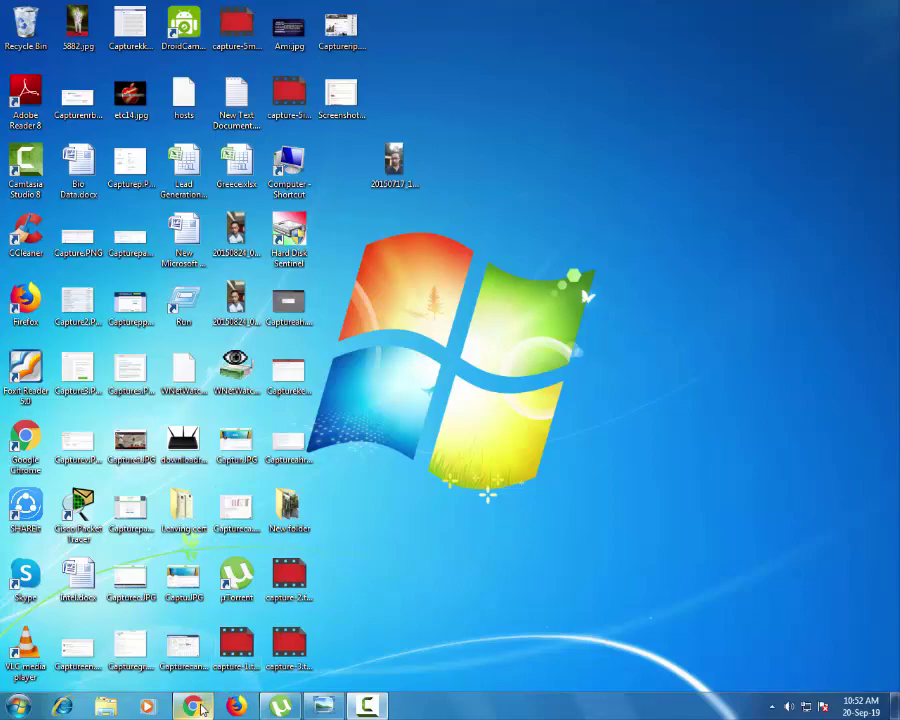
Restore the Chrome window showing the BeFunky homepage
mouse_move(193, 707)
left_click(175, 620)
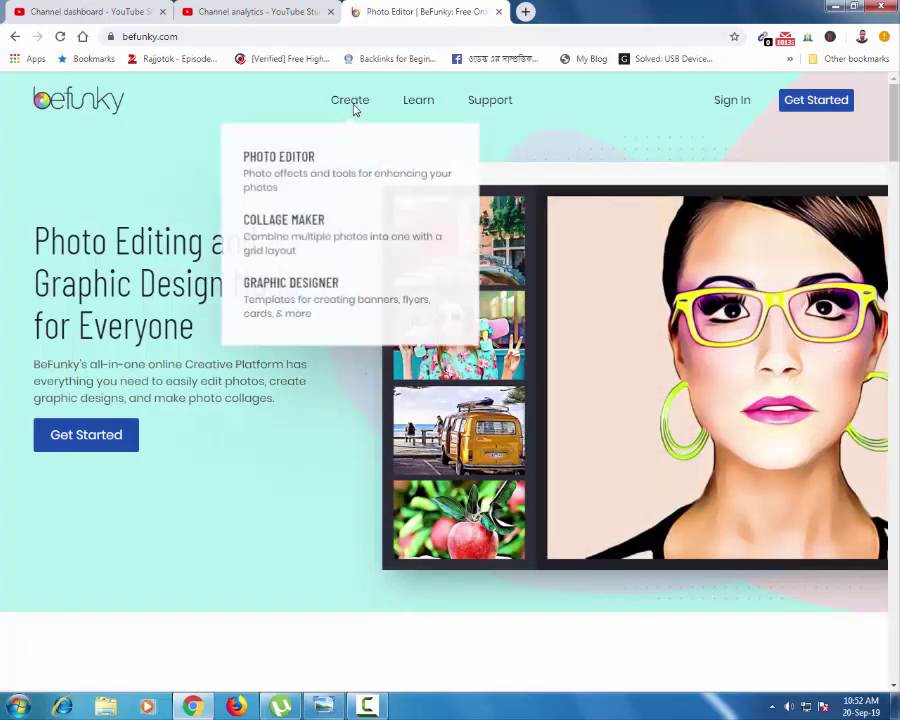
mouse_move(350, 100)
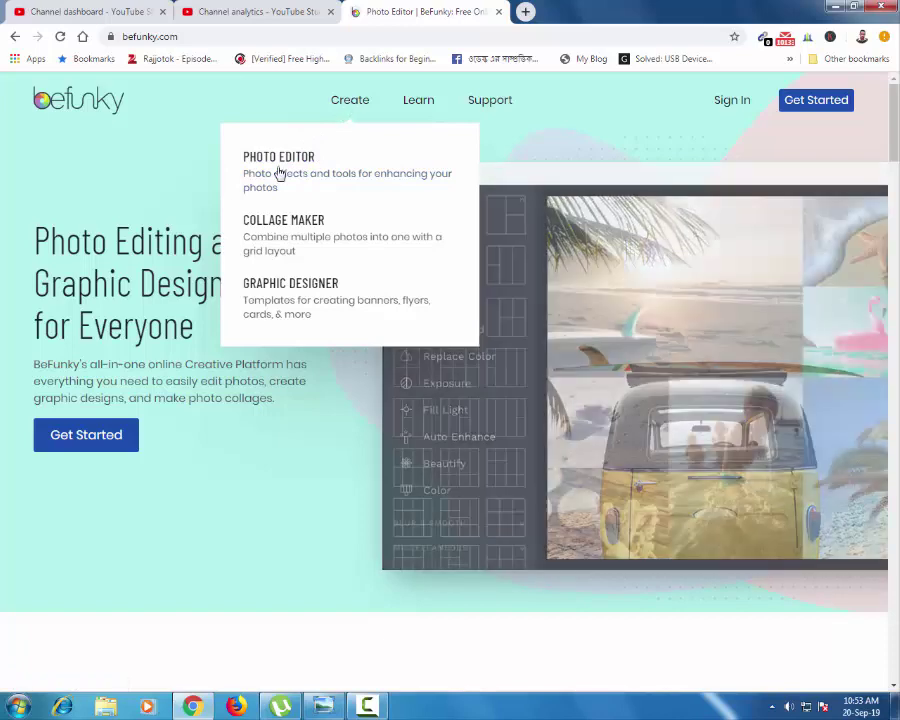
Launch BeFunky's Photo Editor and allow Flash to run for the site
left_click(296, 165)
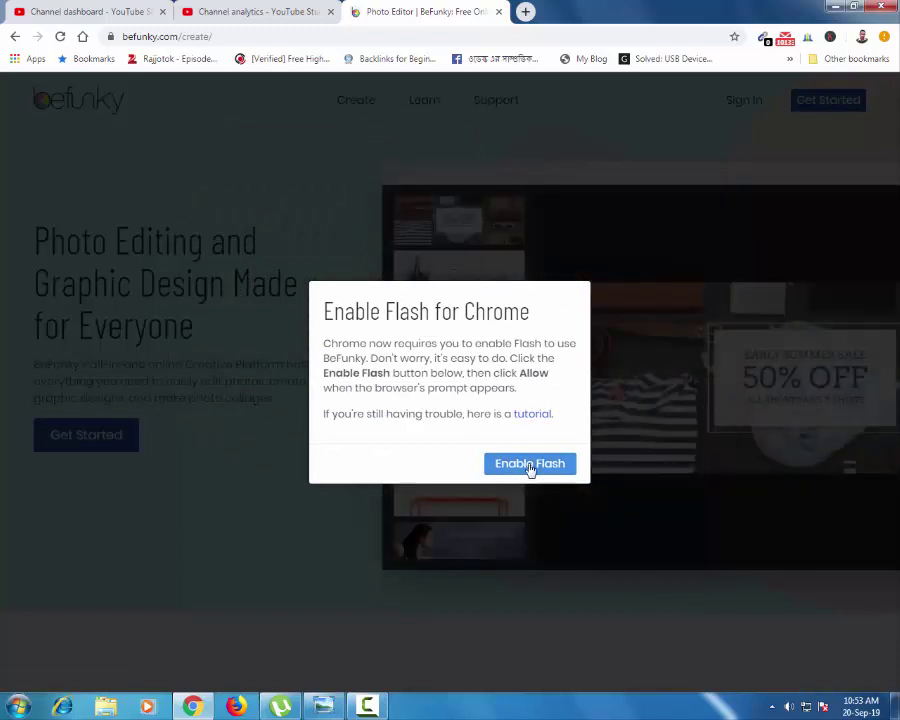
left_click(530, 465)
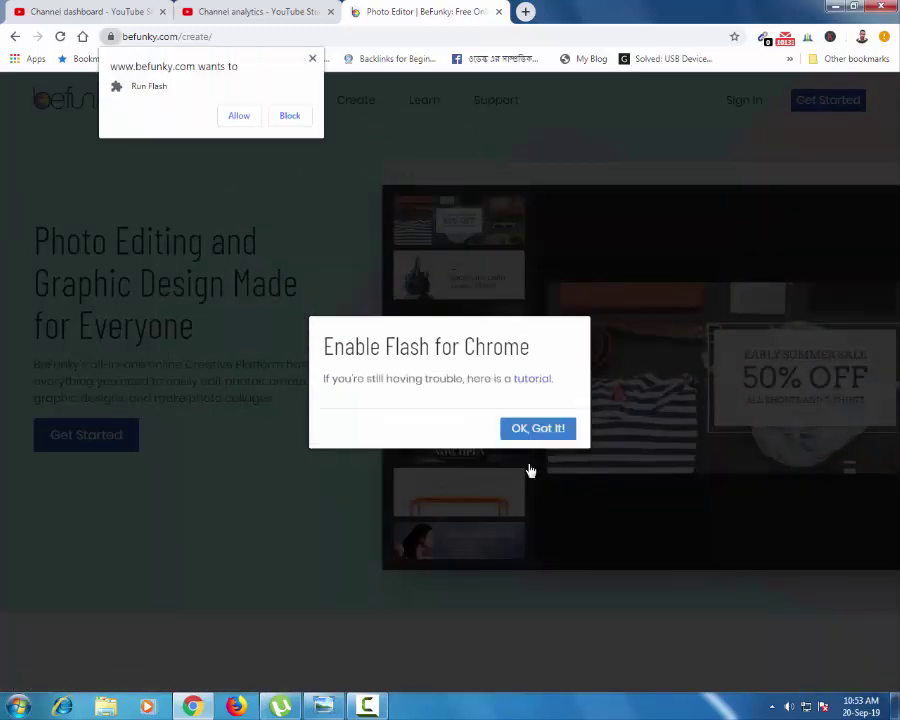
left_click(238, 116)
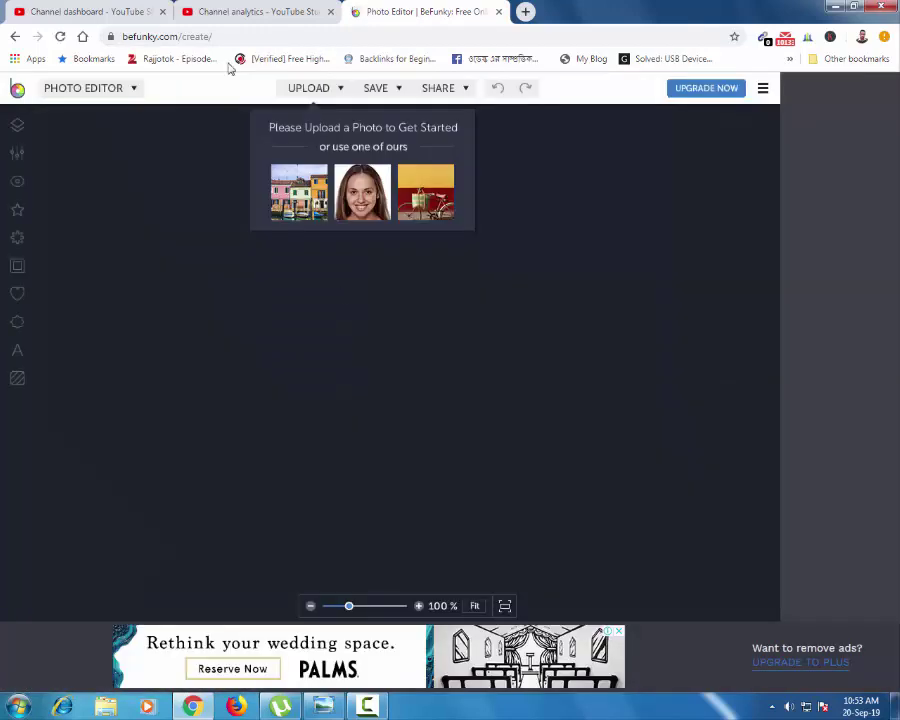
Upload the selfie 20150717_181625.jpg from the computer into the editor
left_click(340, 90)
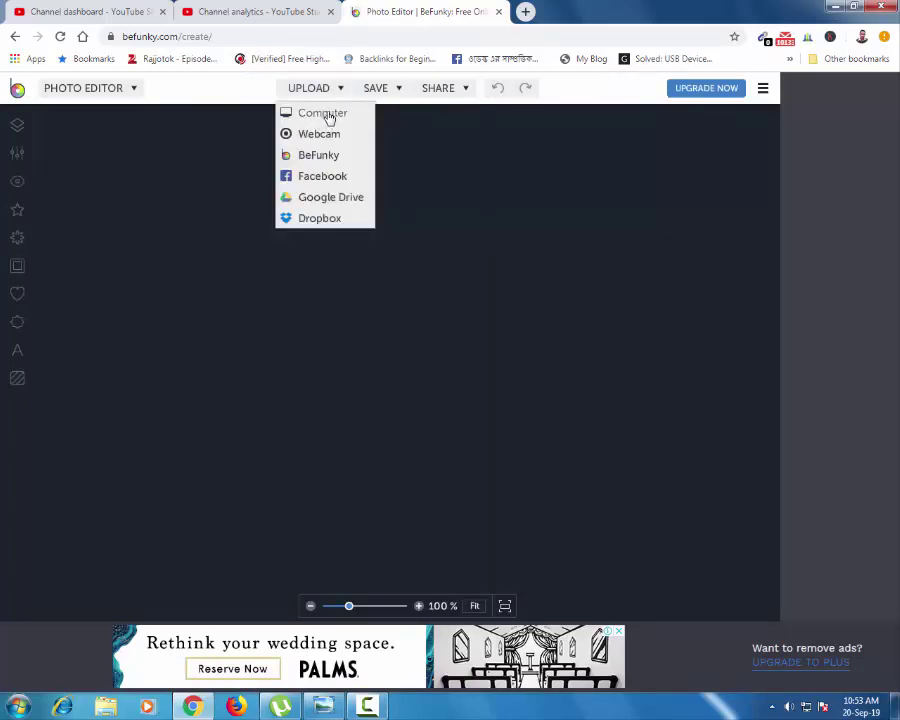
left_click(330, 118)
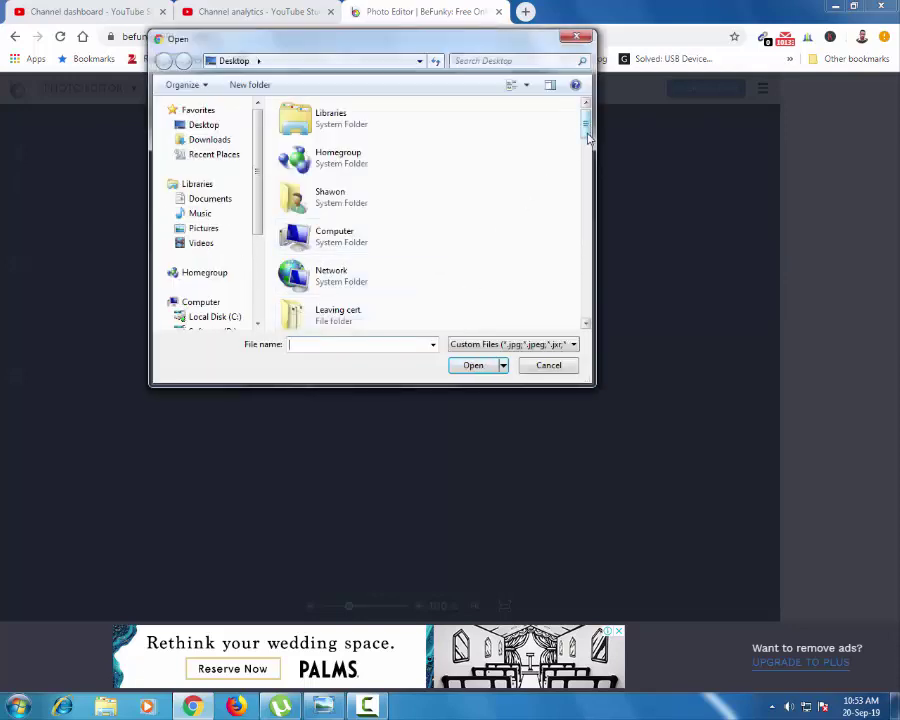
scroll(574, 158, "down", 3)
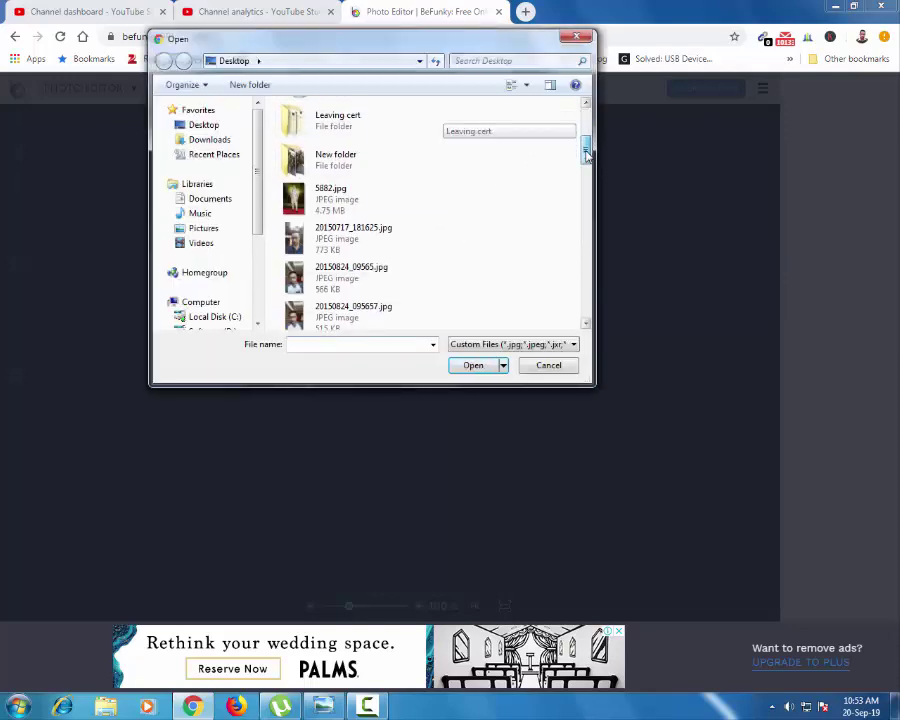
left_click(343, 235)
left_click(474, 366)
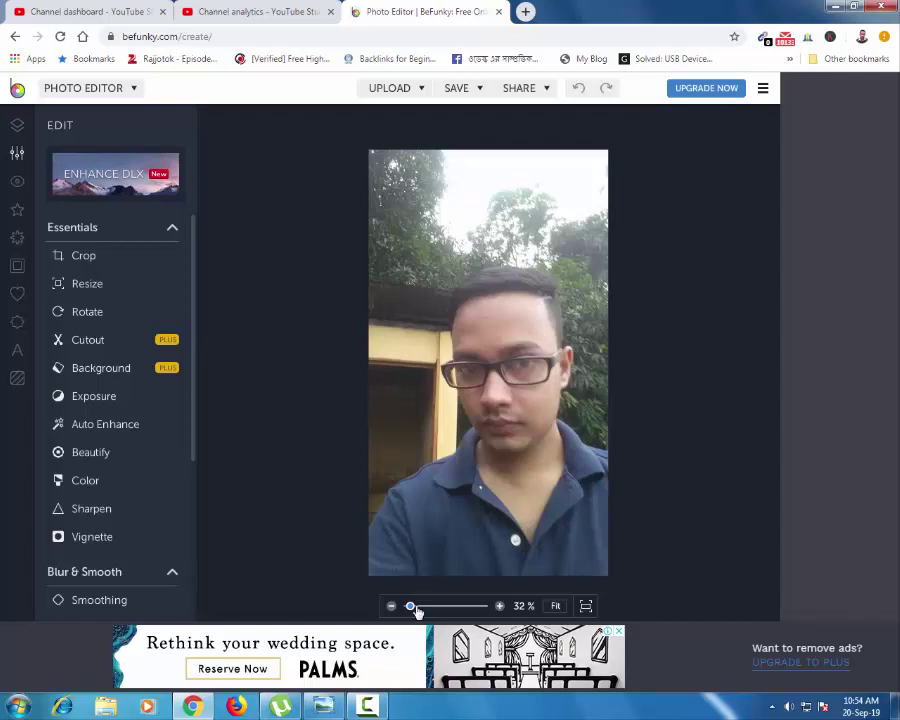
Zoom the photo to 49% and open the Blur tool under Blur & Smooth
left_click(500, 606)
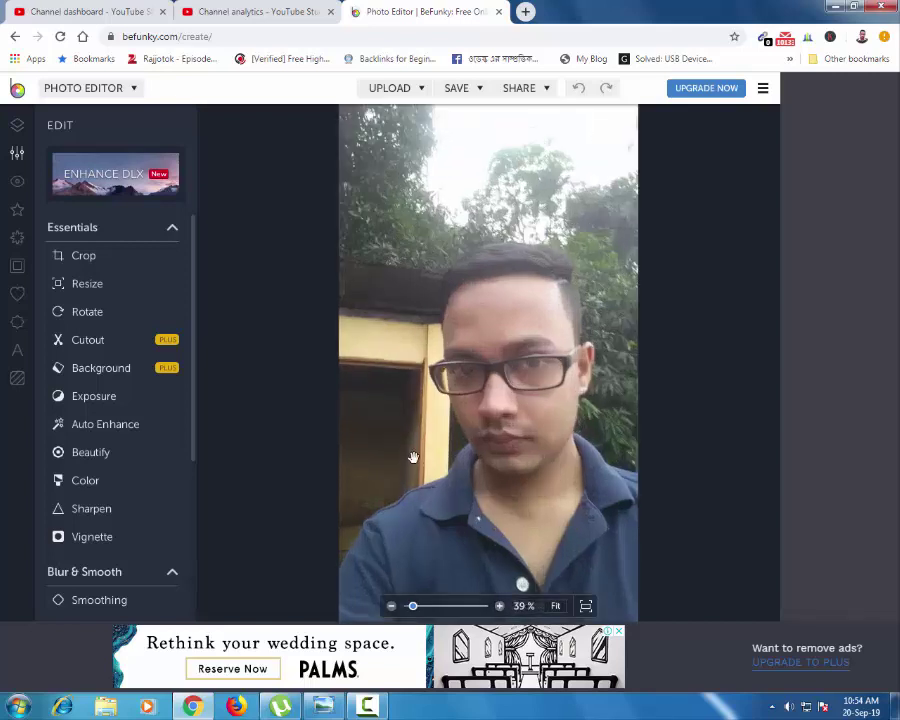
left_click(500, 606)
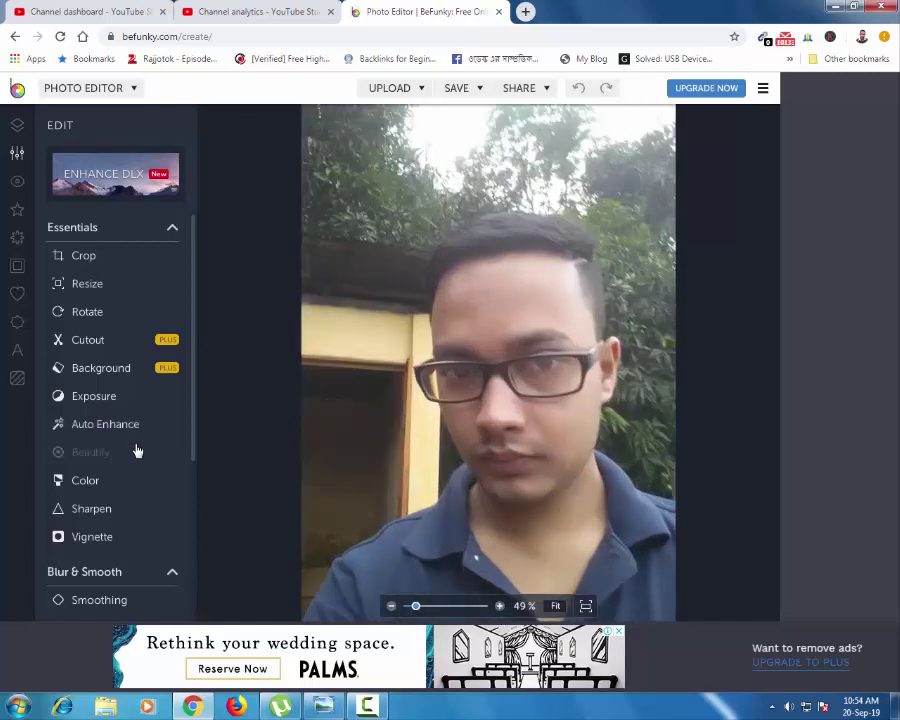
scroll(136, 449, "down", 1)
scroll(137, 450, "down", 1)
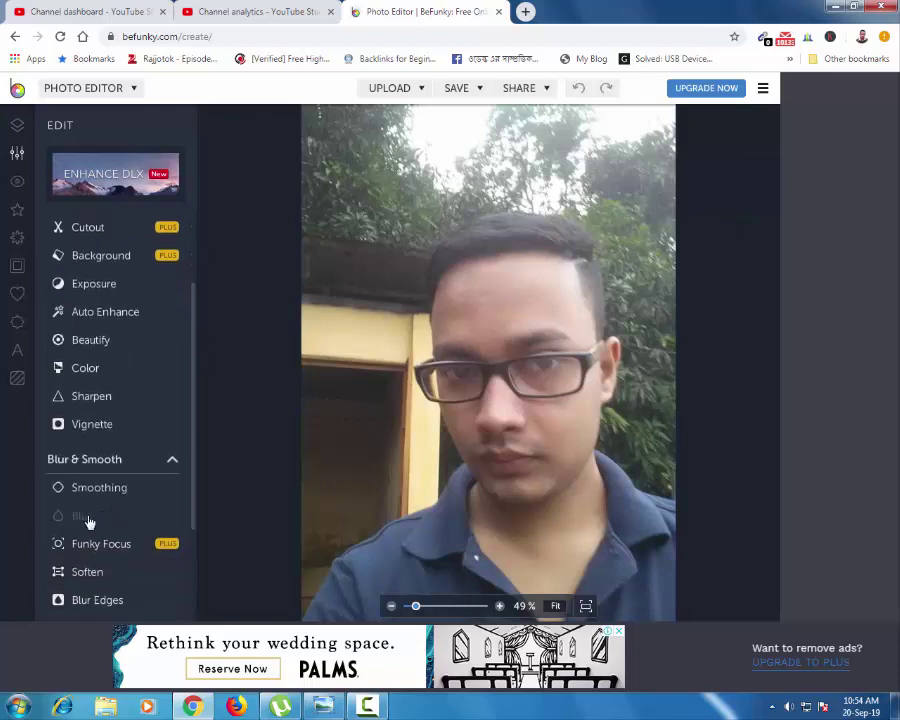
left_click(89, 519)
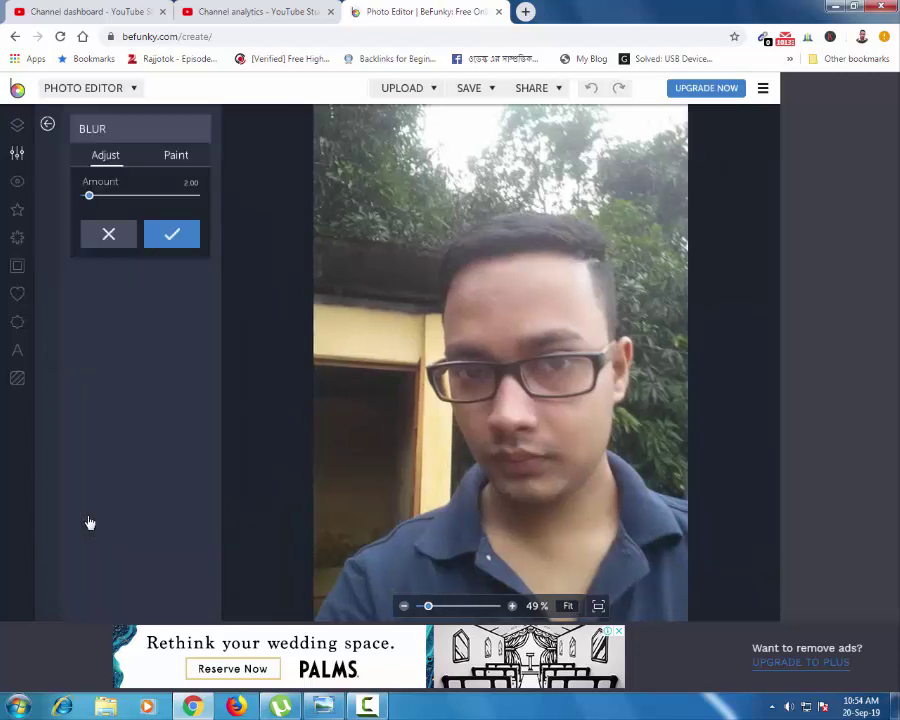
Raise the Blur Amount to 30.00 and switch the blur to Paint brush mode
left_click(177, 157)
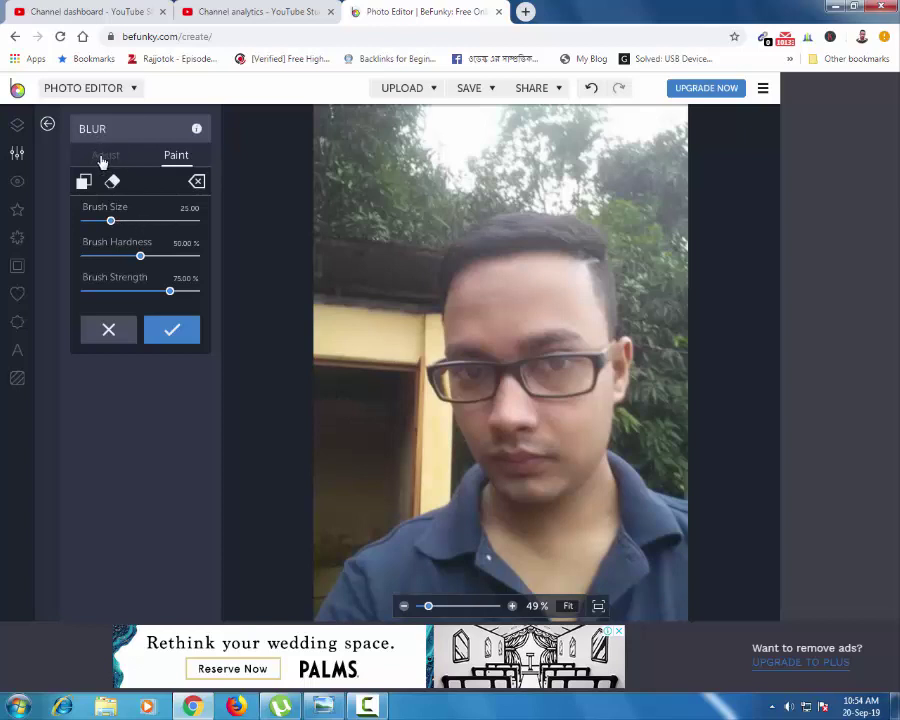
left_click(102, 158)
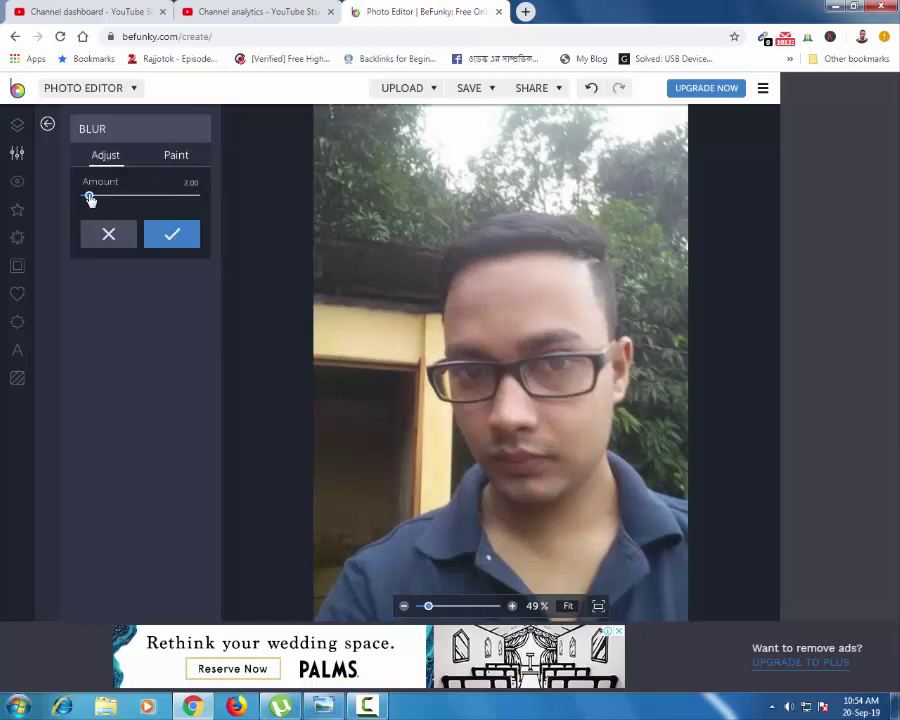
left_click(205, 200)
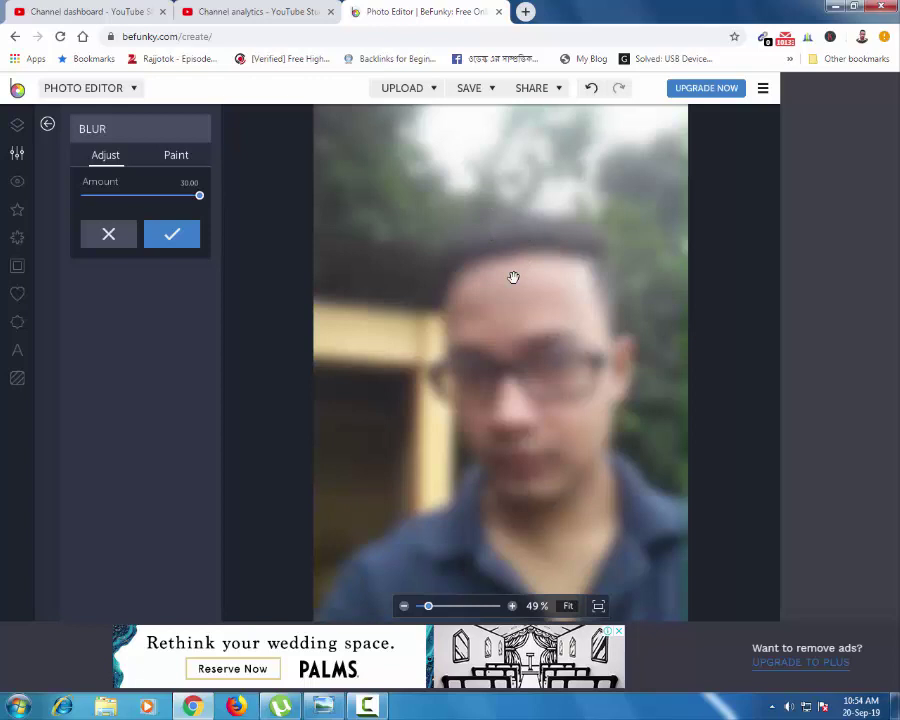
left_click(176, 157)
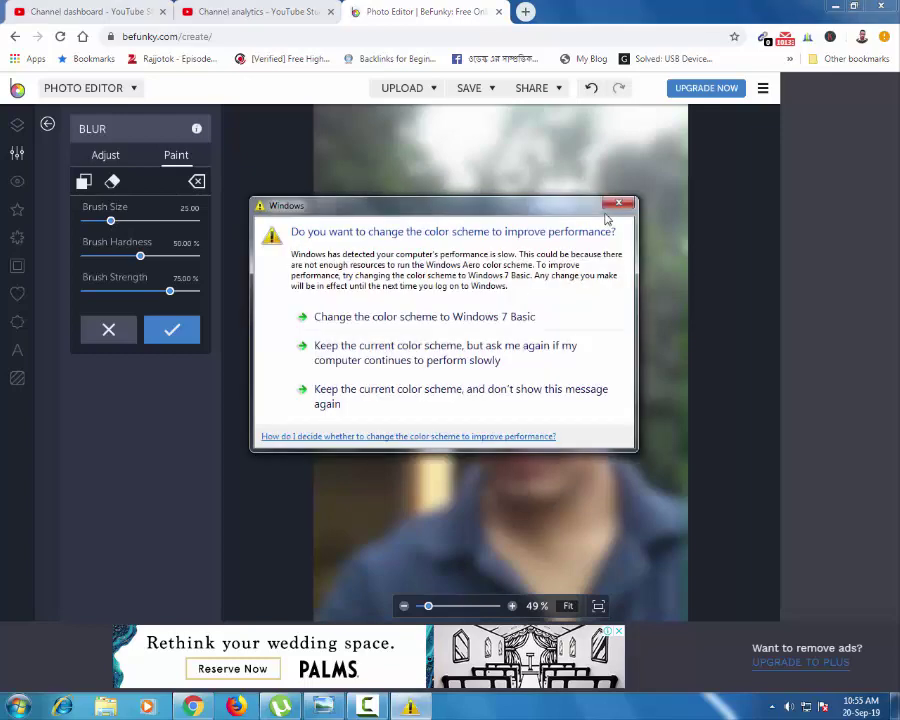
Dismiss the Windows colour-scheme warning dialog
left_click(617, 204)
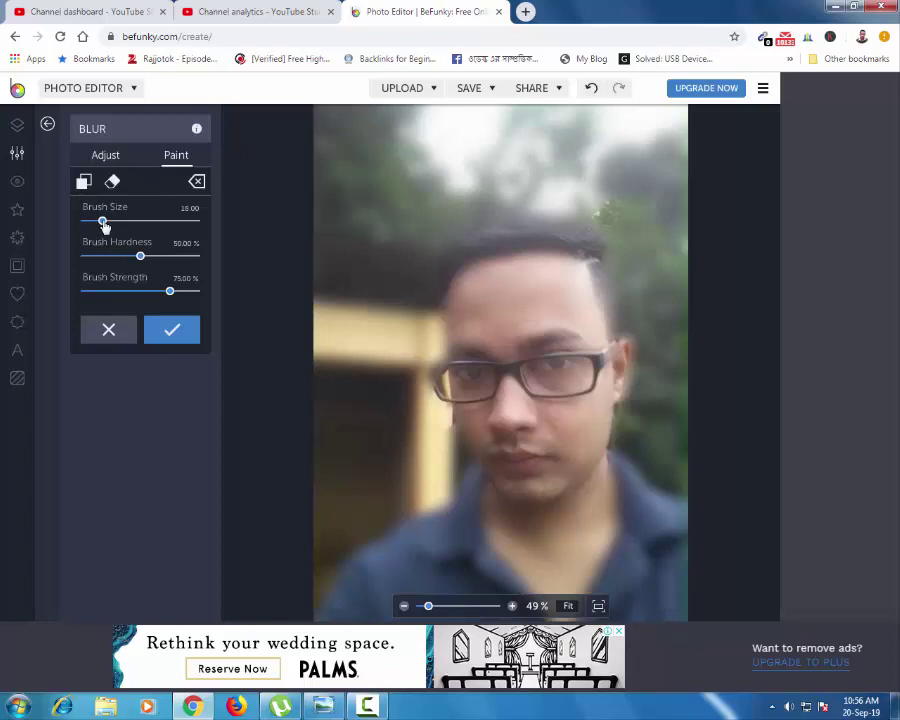
Resize the blur brush, stepping it from 55 down through 35 to 23
left_click_drag(131, 222, 148, 222)
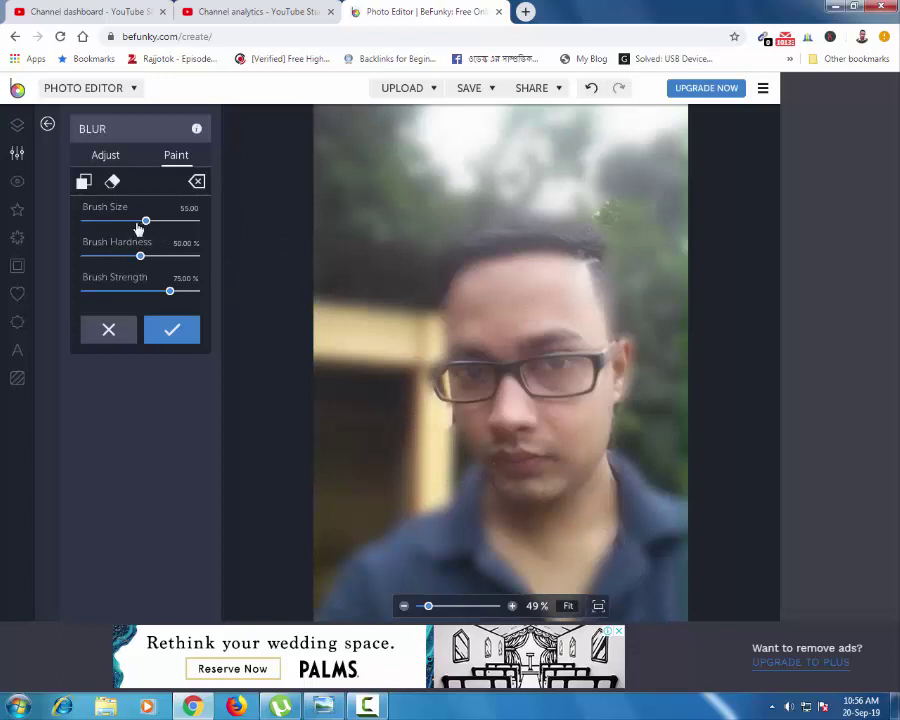
left_click_drag(145, 221, 120, 221)
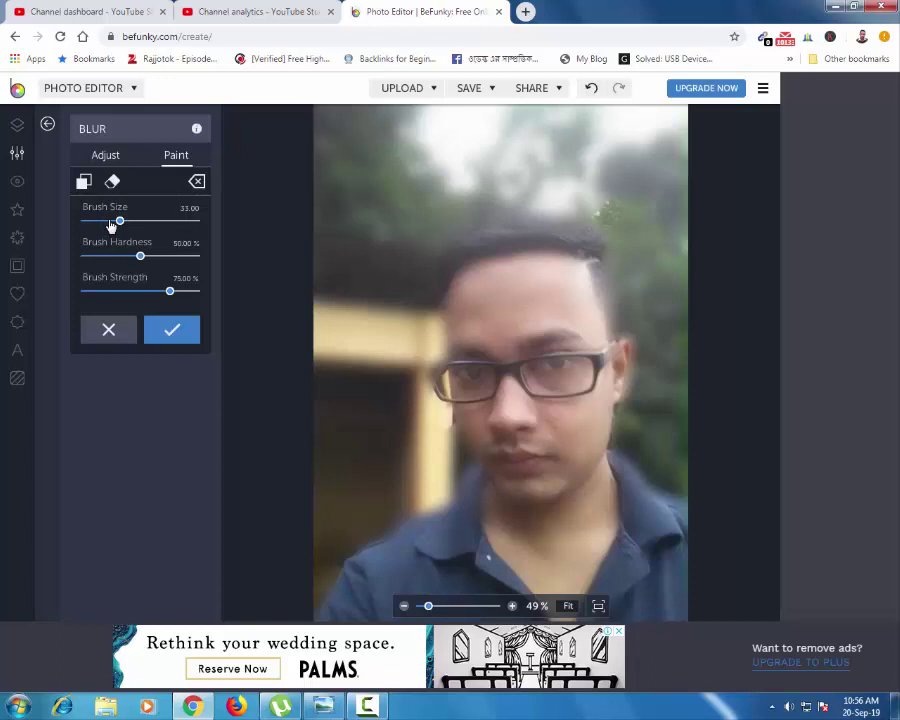
left_click_drag(111, 226, 98, 225)
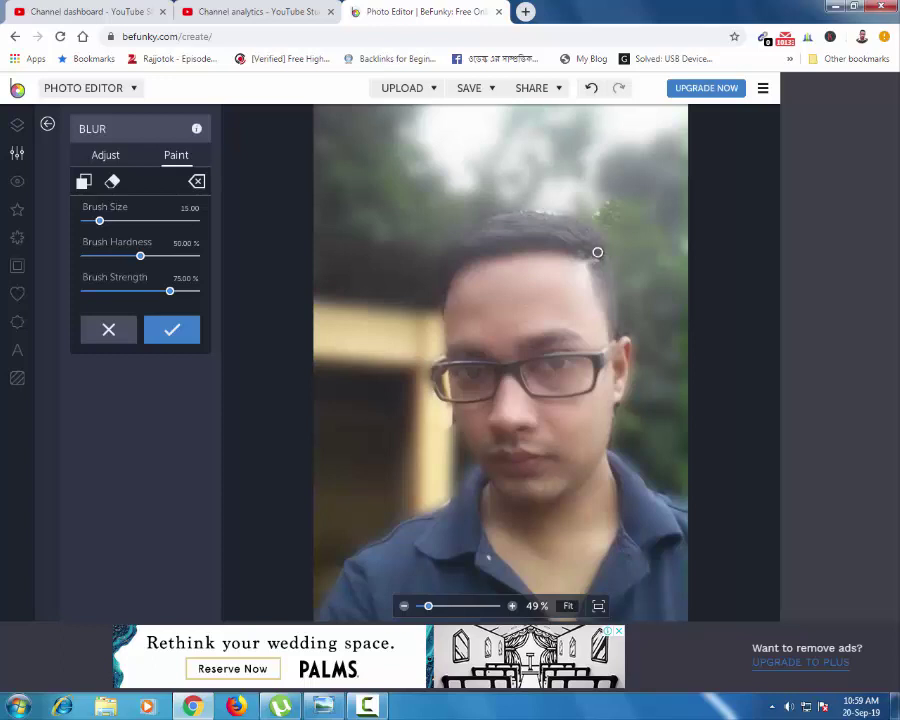
Apply the painted blur and choose saving to the computer at JPG quality 100
left_click(174, 333)
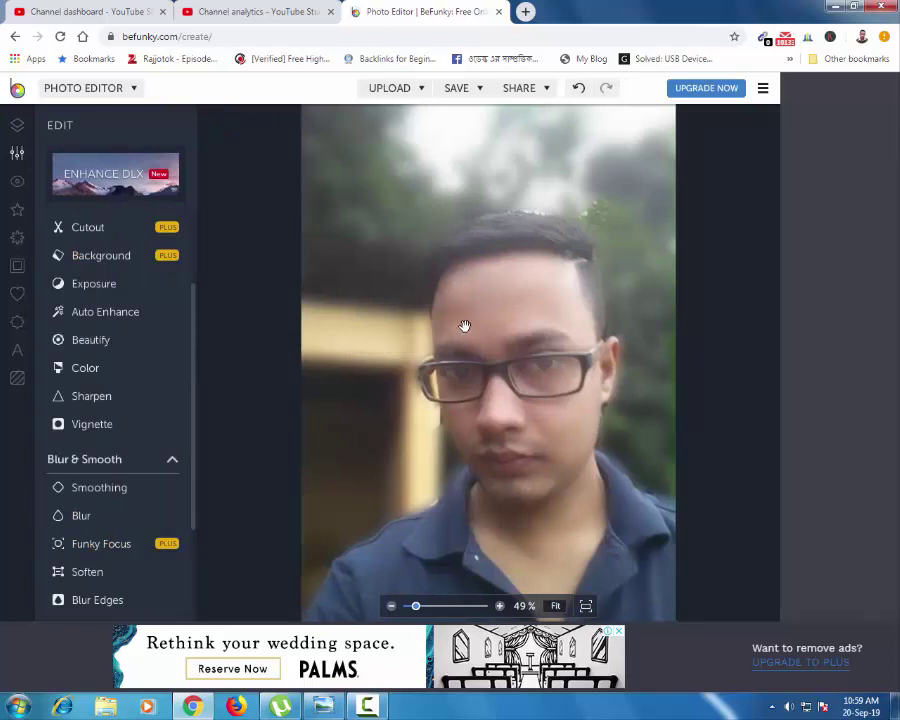
left_click(481, 93)
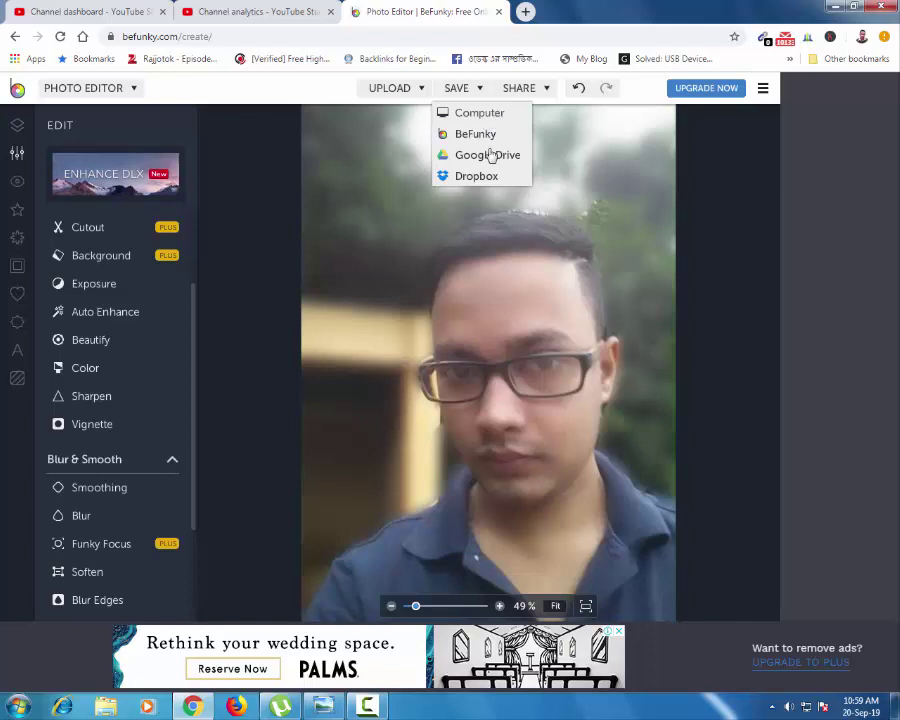
left_click(490, 119)
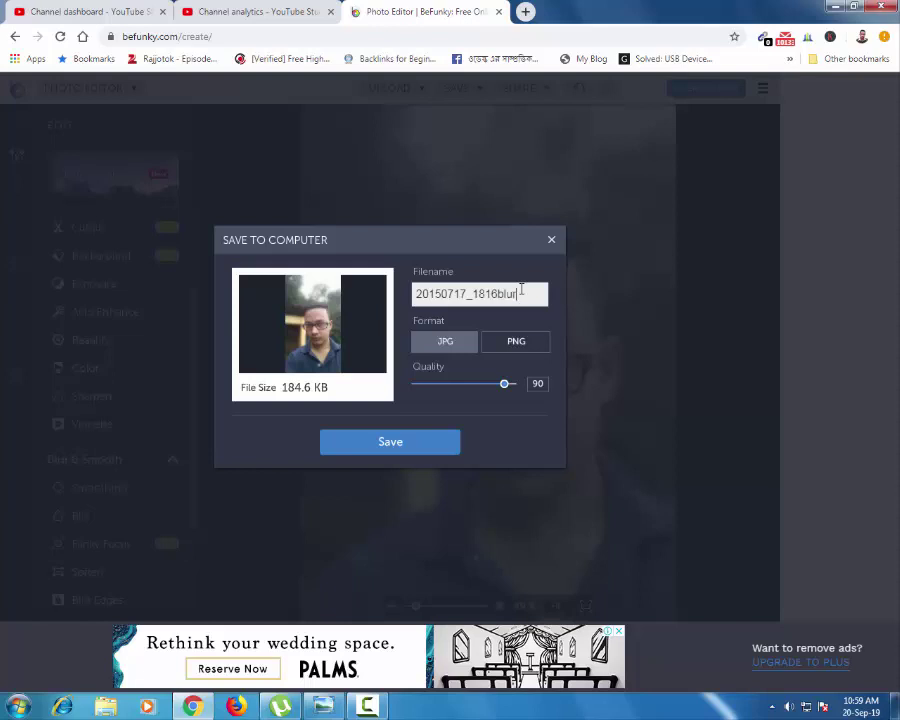
left_click(523, 385)
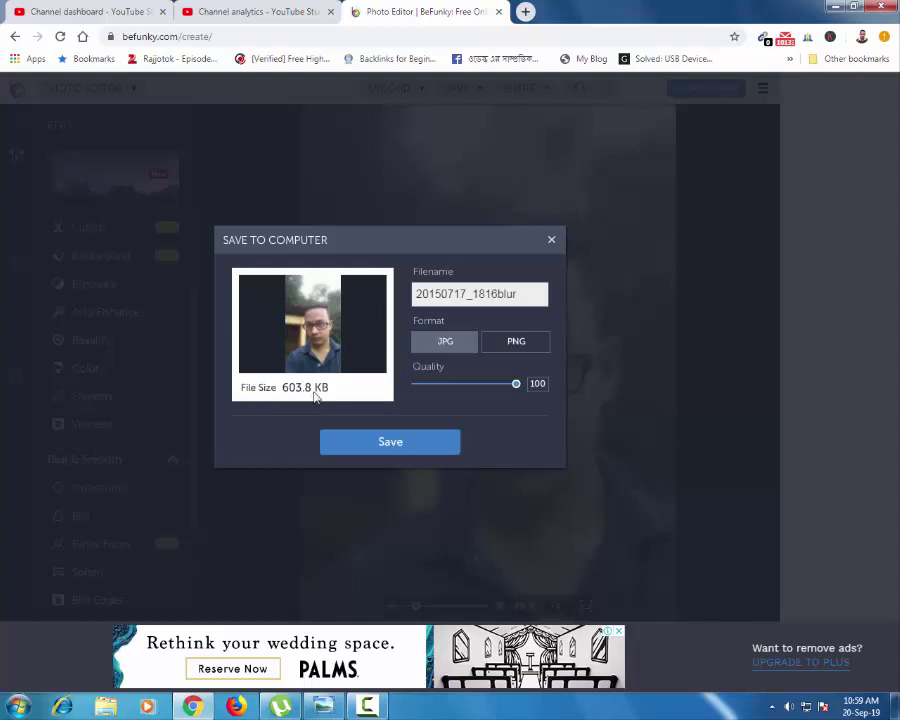
Save the photo as 20150717_1816blur.jpg in the Desktop's New folder
left_click(394, 446)
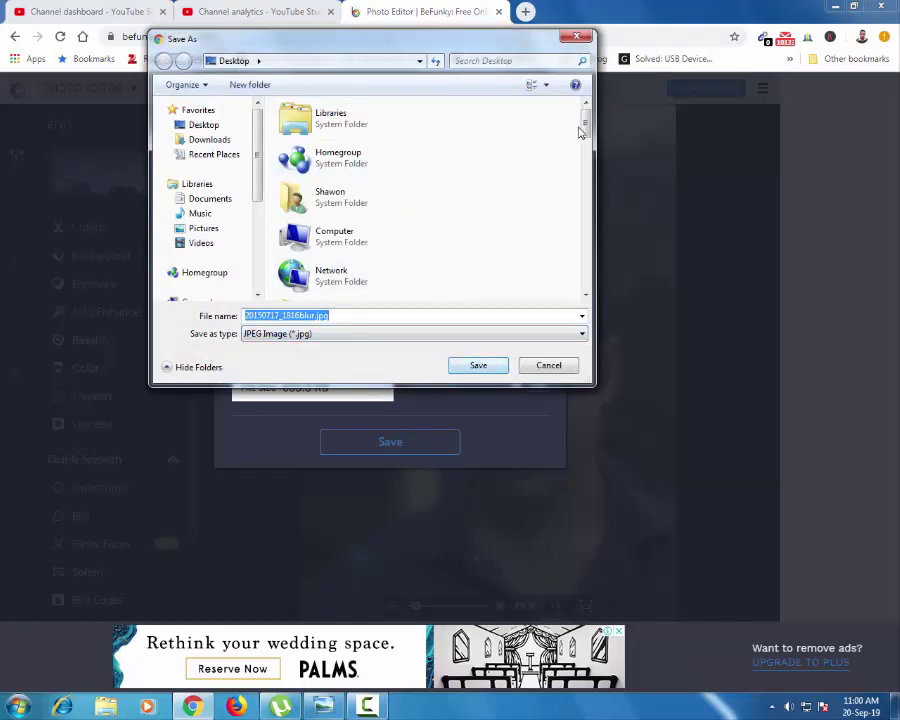
scroll(412, 112, "down", 3)
scroll(412, 112, "down", 1)
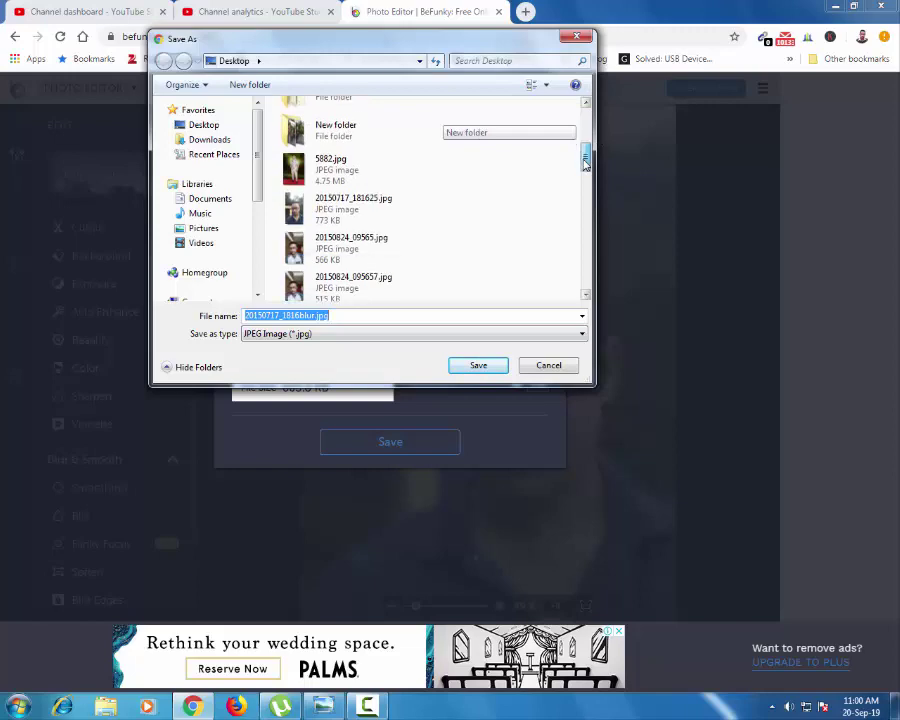
double_click(369, 138)
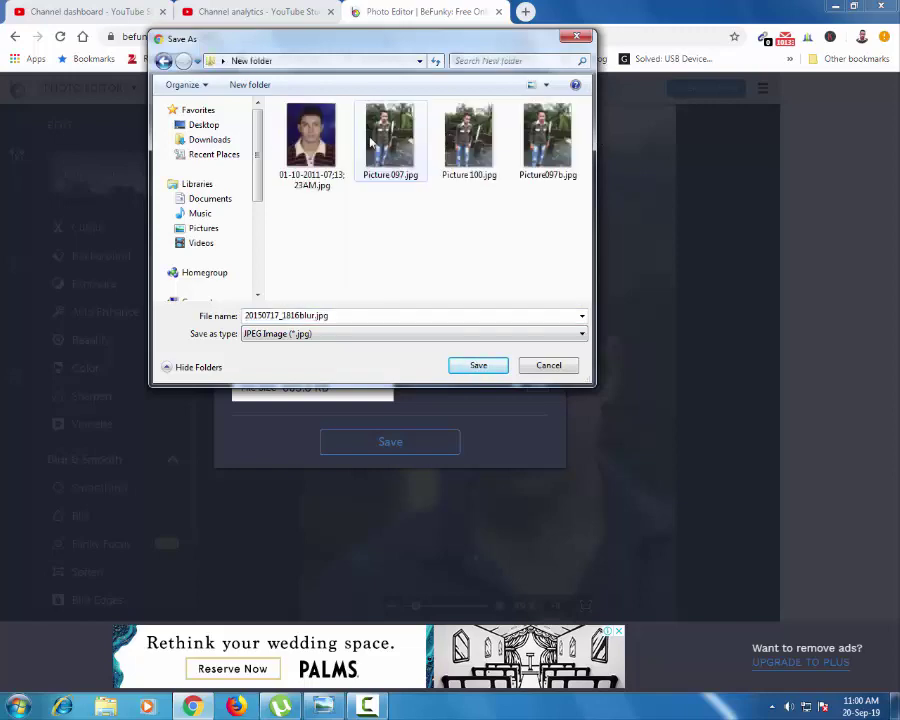
left_click(480, 365)
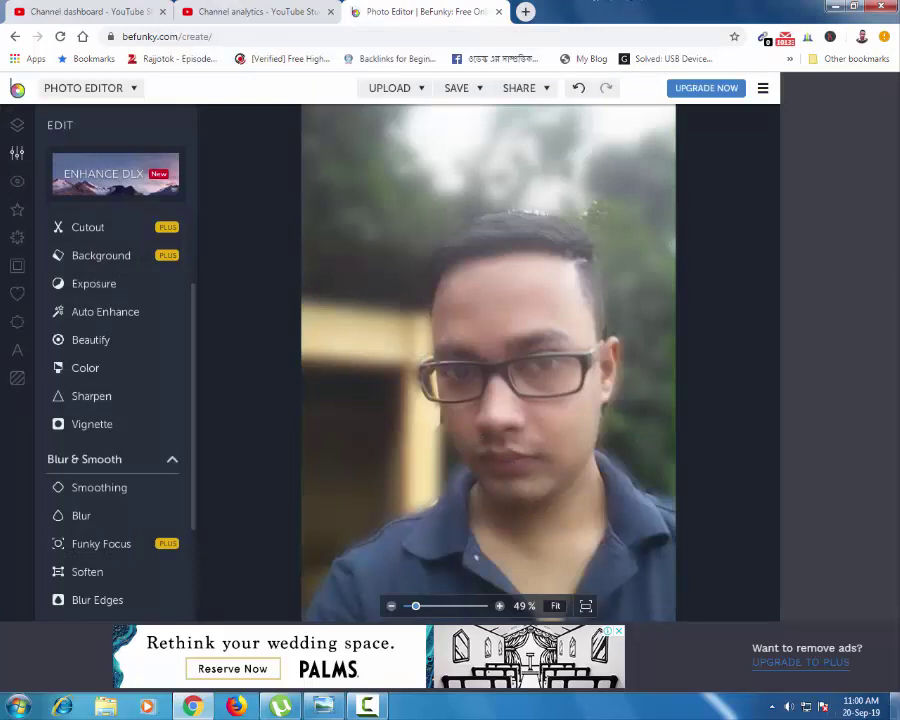
View the blurred 20150717_1816blur.jpg from New folder, then close the viewer
left_click(894, 706)
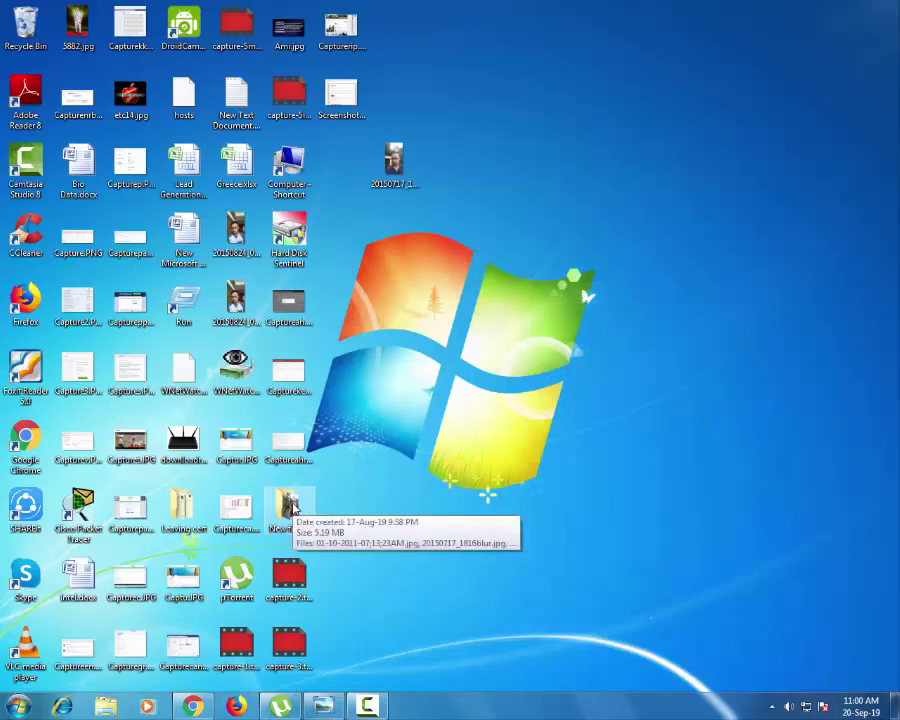
double_click(290, 505)
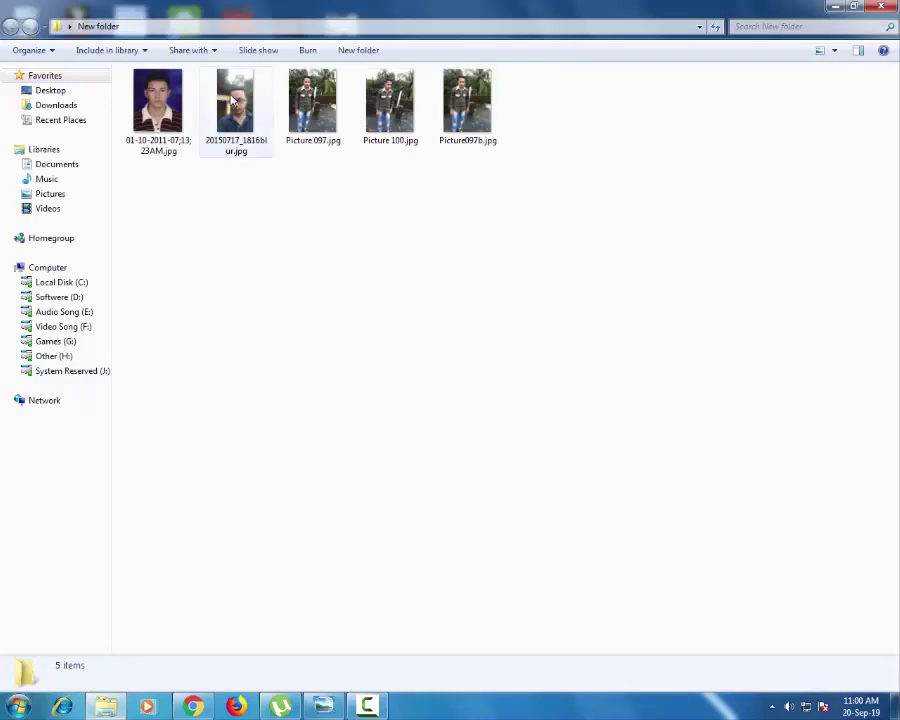
double_click(232, 100)
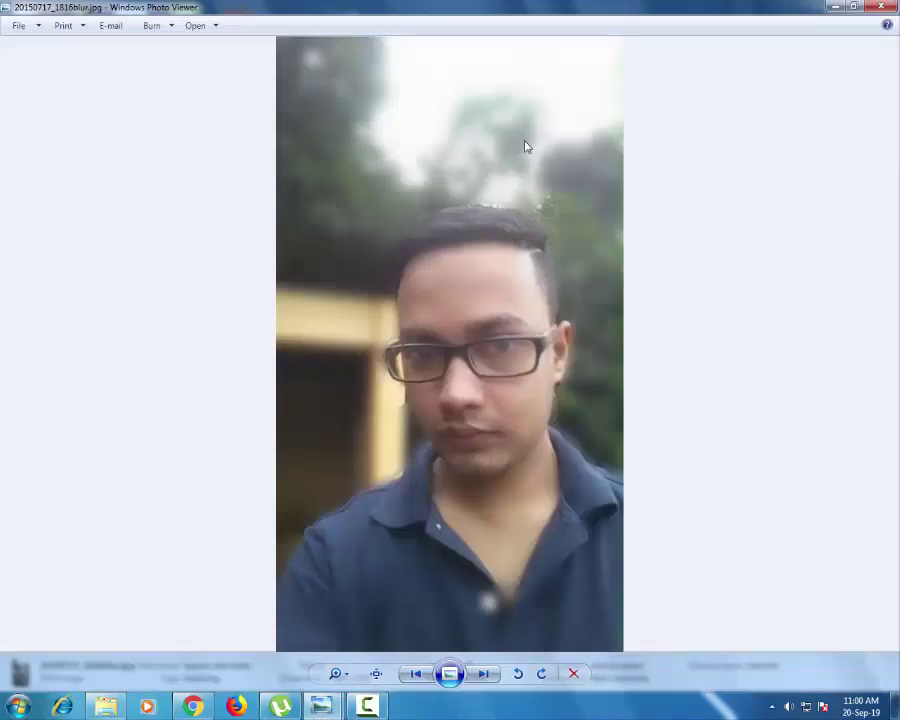
left_click(884, 7)
left_click(598, 327)
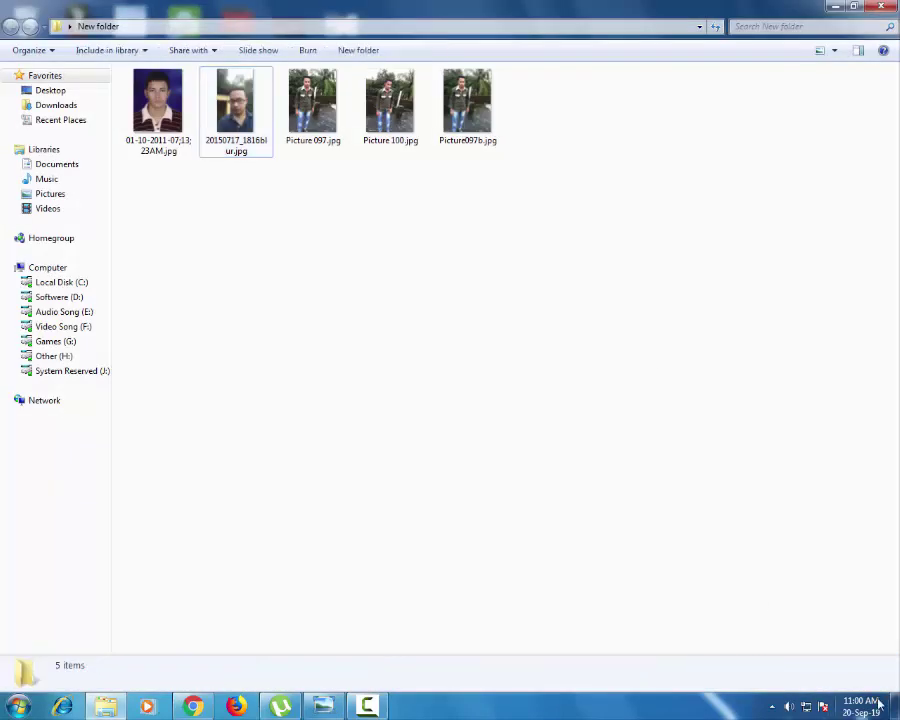
Open the original 20150717_181625.jpg from the desktop for comparison, then close it
left_click(893, 708)
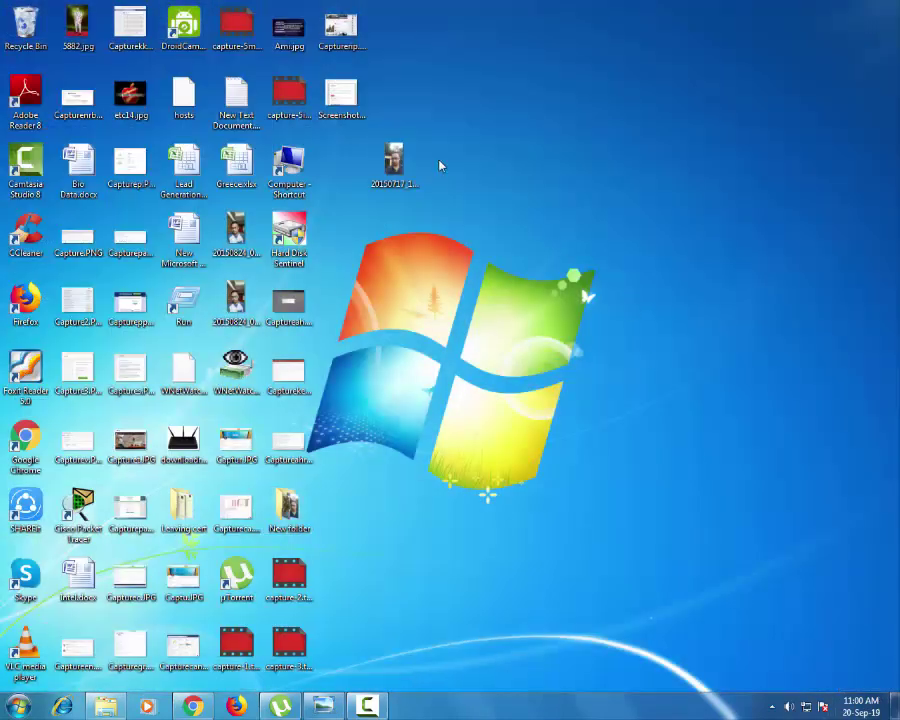
double_click(397, 162)
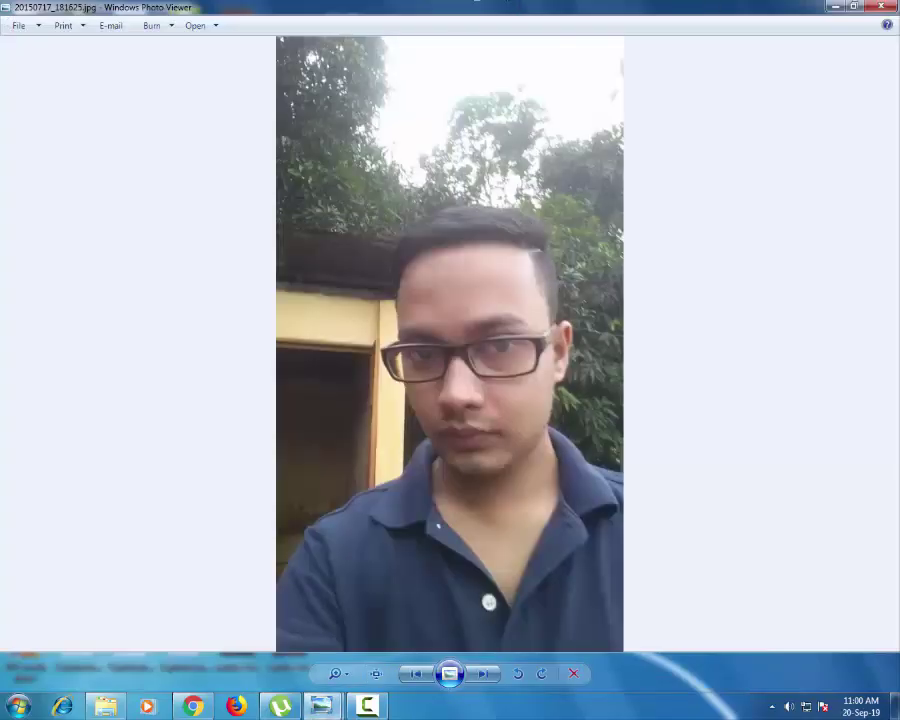
left_click(882, 7)
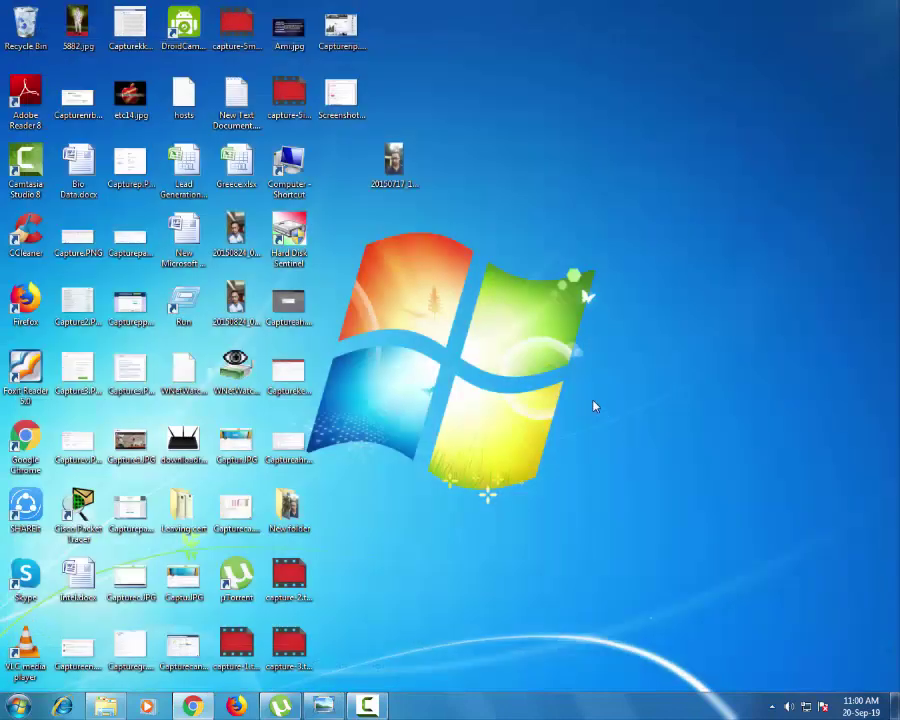